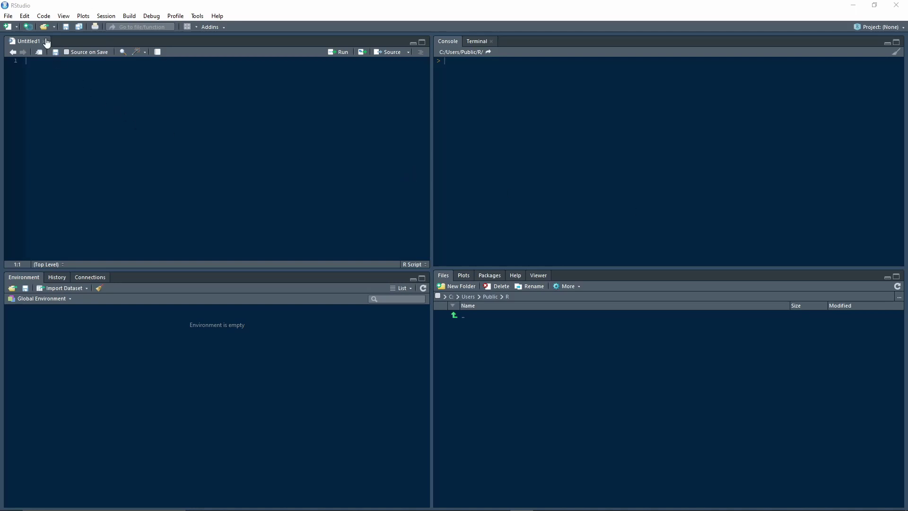
Step: Create a new R script, then close the resulting Untitled2 tab
left_click(9, 29)
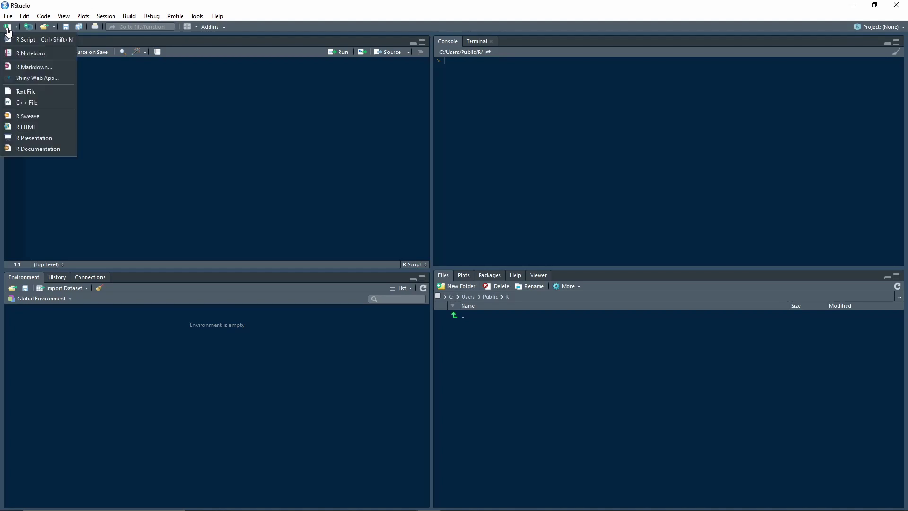
left_click(20, 40)
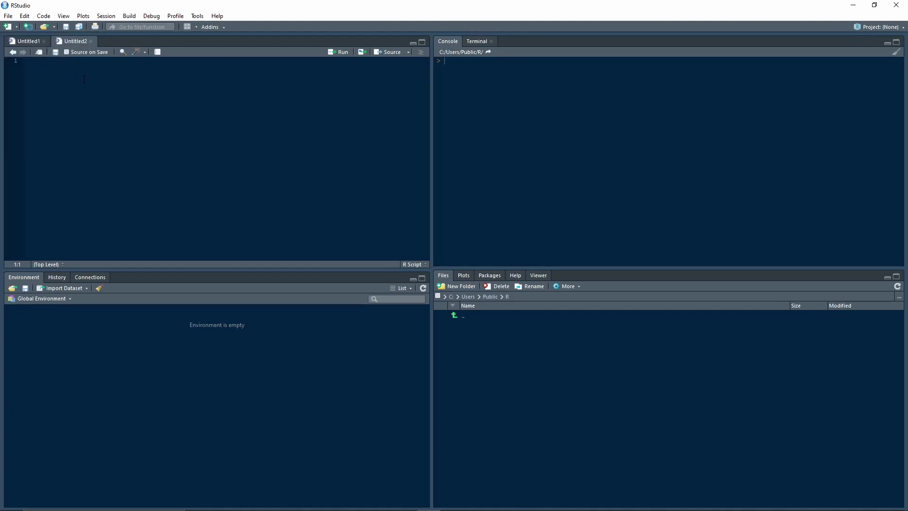
left_click(91, 41)
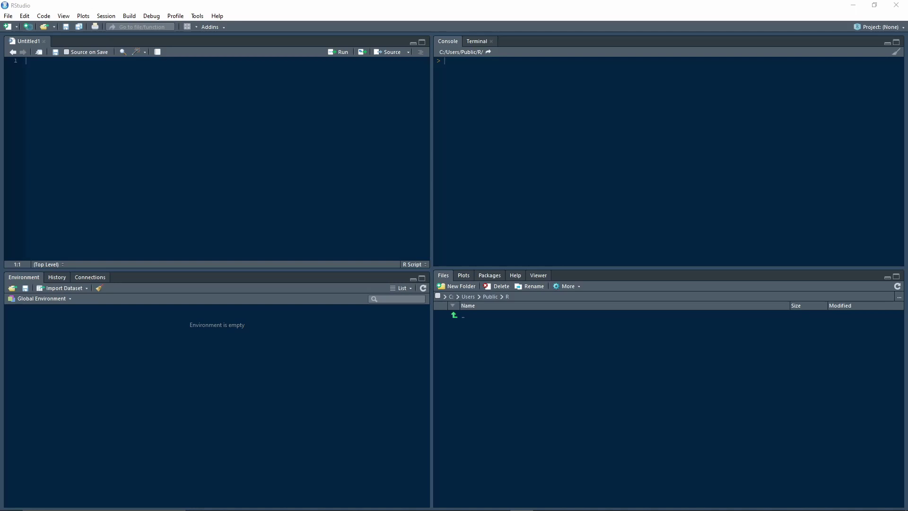
Step: Open RStudio's Global Options from the Tools menu
left_click(92, 64)
left_click(198, 16)
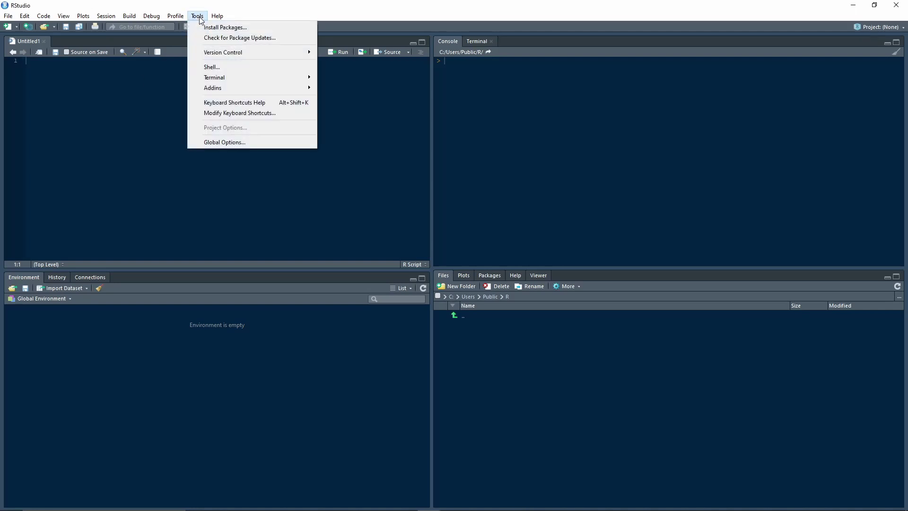
left_click(215, 141)
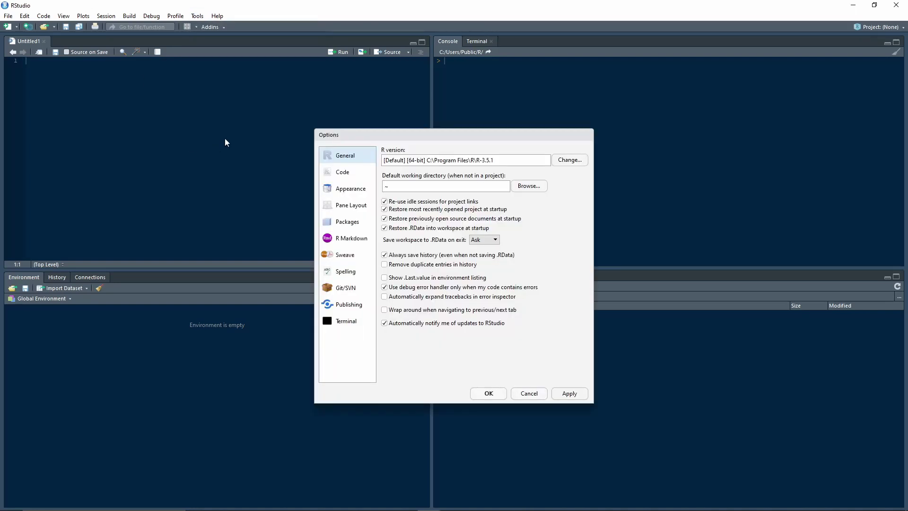
Step: In Appearance, keep Courier New and try editor font size 16, then return to 10
left_click(351, 189)
left_click(395, 184)
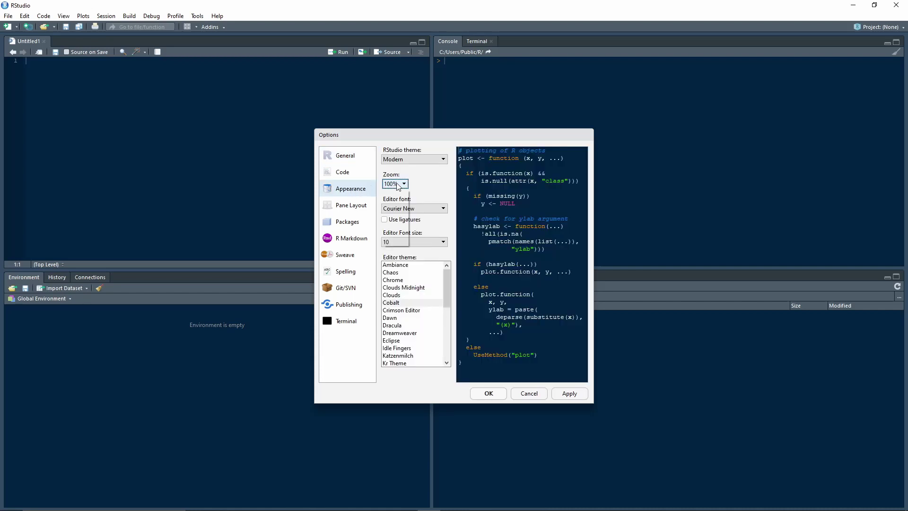
left_click(395, 184)
left_click(401, 209)
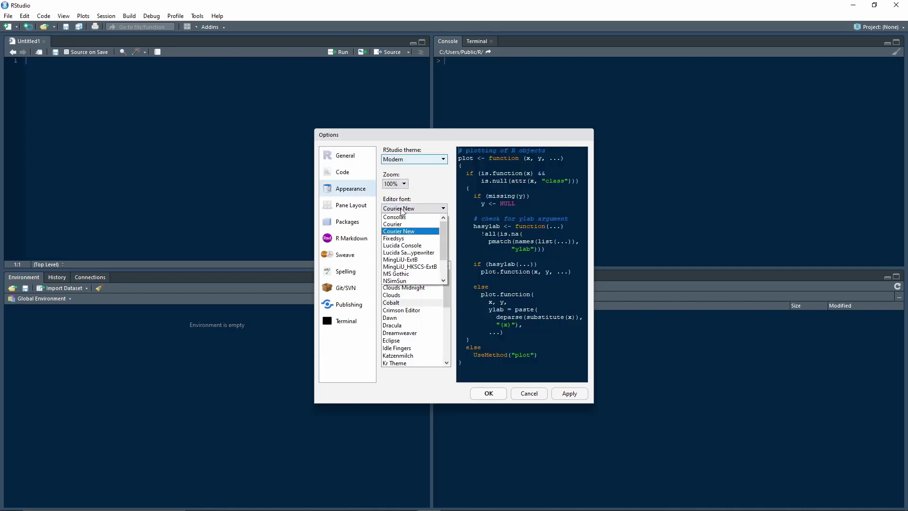
left_click(408, 241)
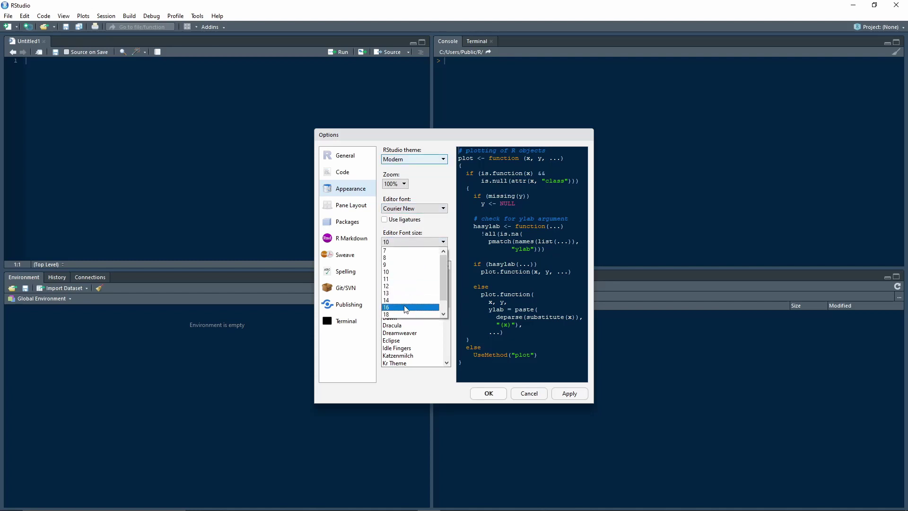
left_click(405, 308)
left_click(412, 241)
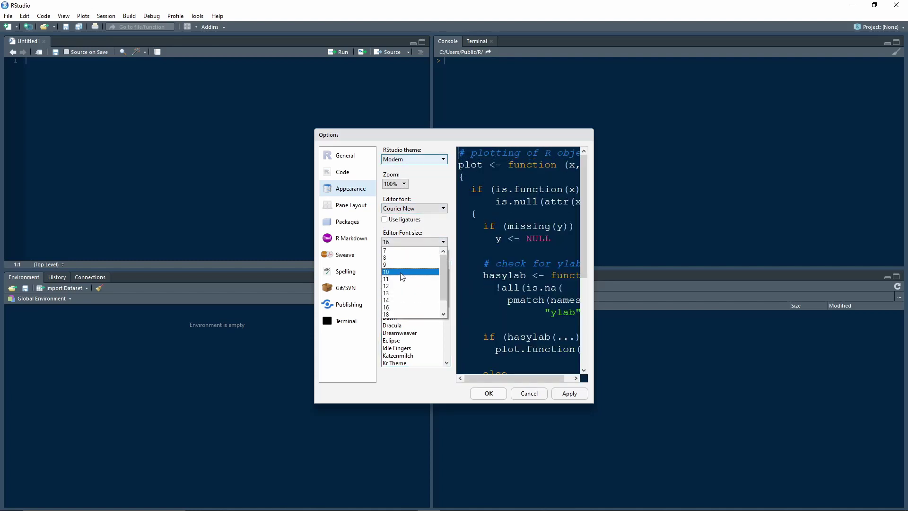
left_click(401, 272)
Step: Preview the Clouds, Tomorrow Night 80s, Twilight and Vibrant Ink themes, then select Cobalt
left_click(398, 295)
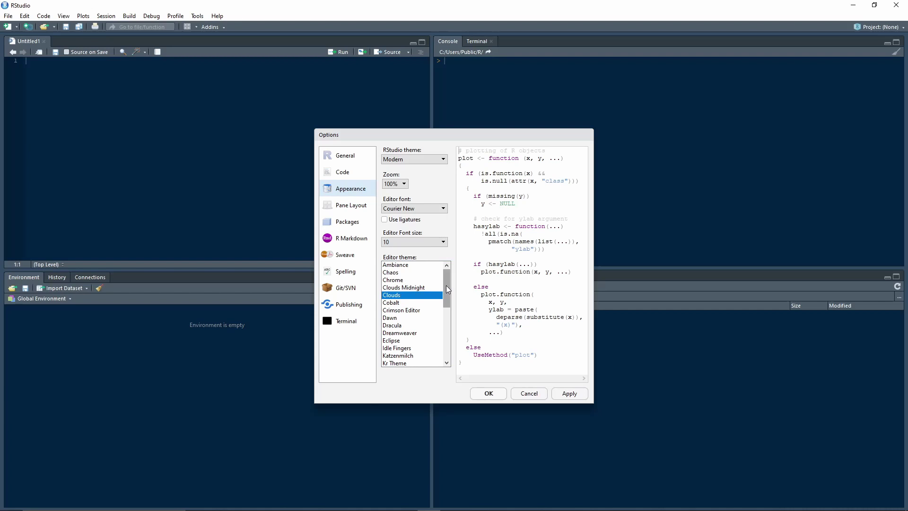
left_click_drag(446, 286, 447, 348)
left_click(406, 325)
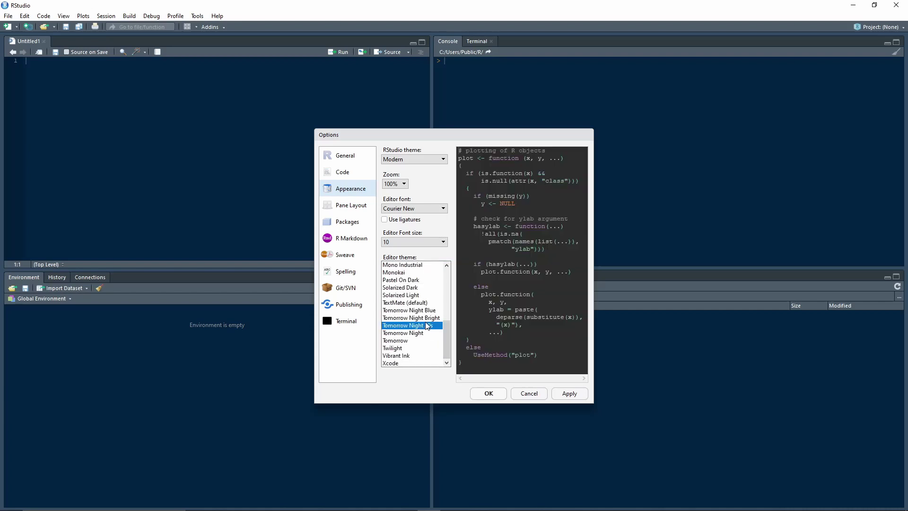
left_click(399, 348)
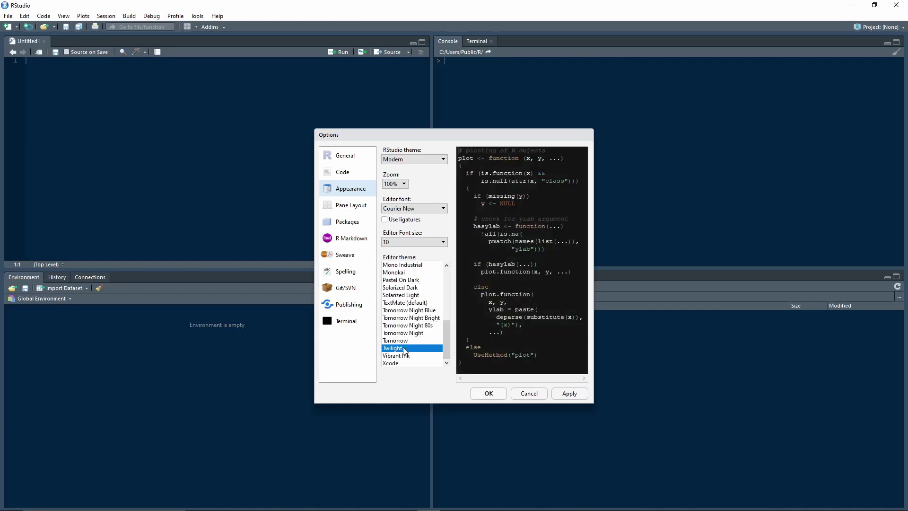
left_click(396, 355)
left_click_drag(446, 340, 446, 273)
left_click(392, 303)
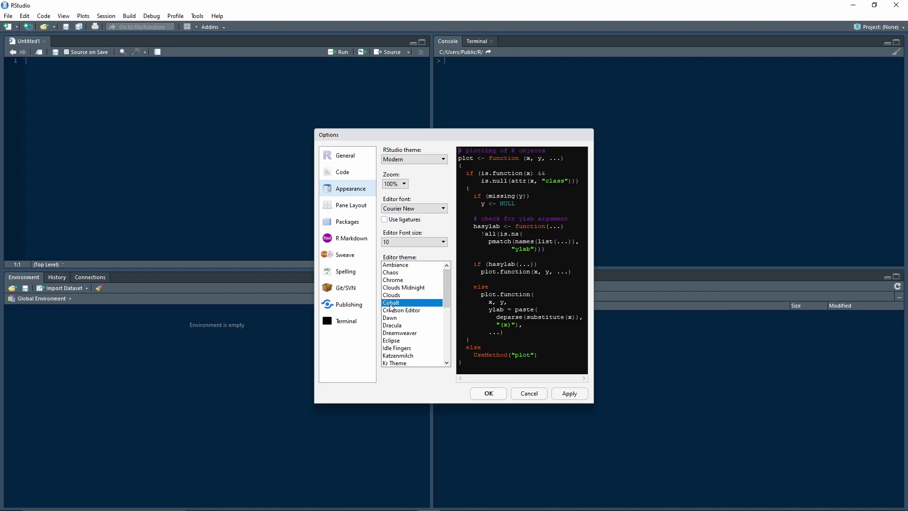
left_click(351, 205)
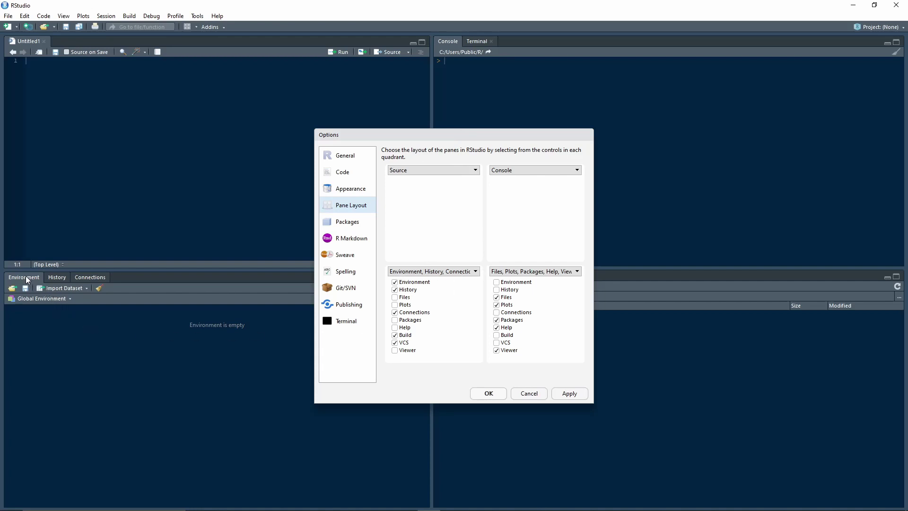
Step: Drag the Options window left to uncover the Files pane behind it
left_click_drag(403, 132, 220, 150)
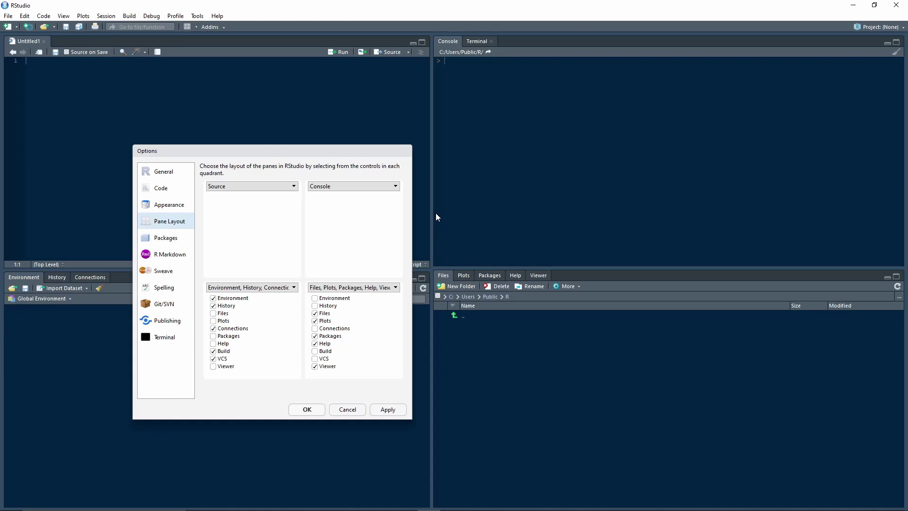
Step: Put the Files, Plots, Packages pane in the top-right and apply the layout
left_click(383, 186)
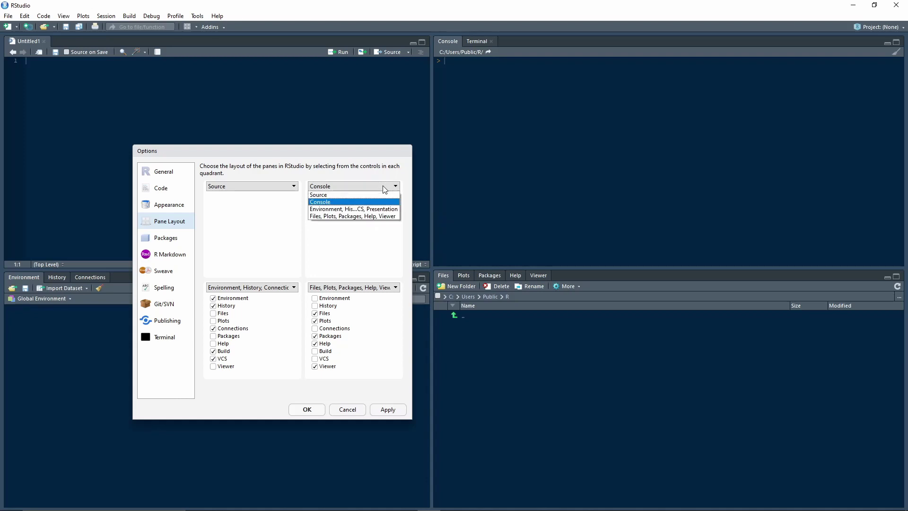
left_click(367, 217)
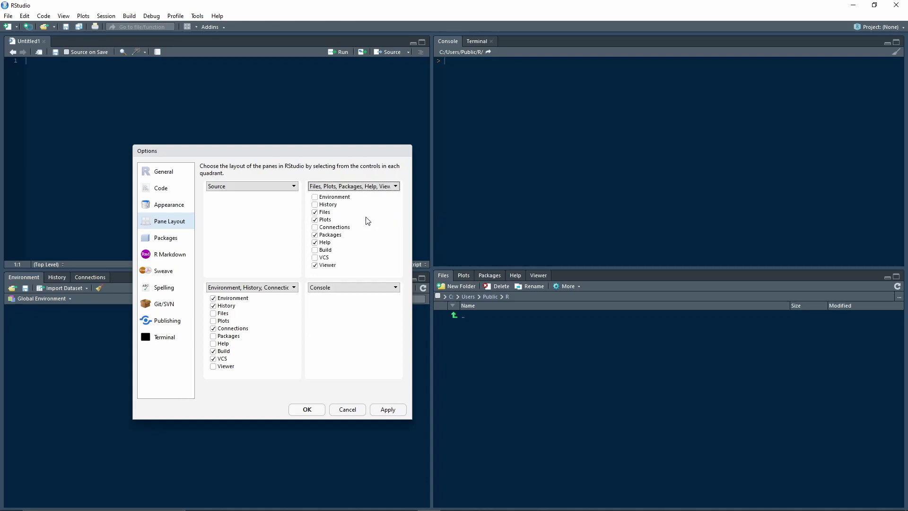
left_click(387, 409)
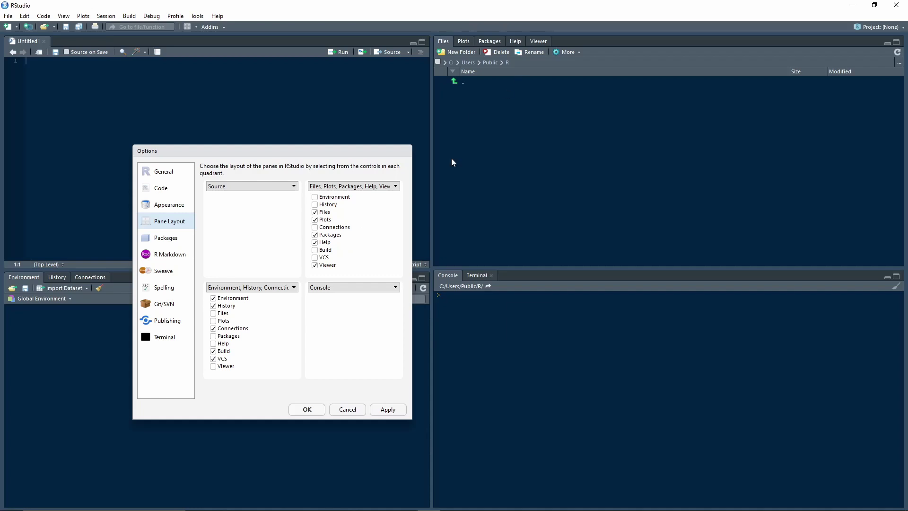
Step: Restore the Console to the top-right pane, apply, and close Options with OK
left_click(381, 187)
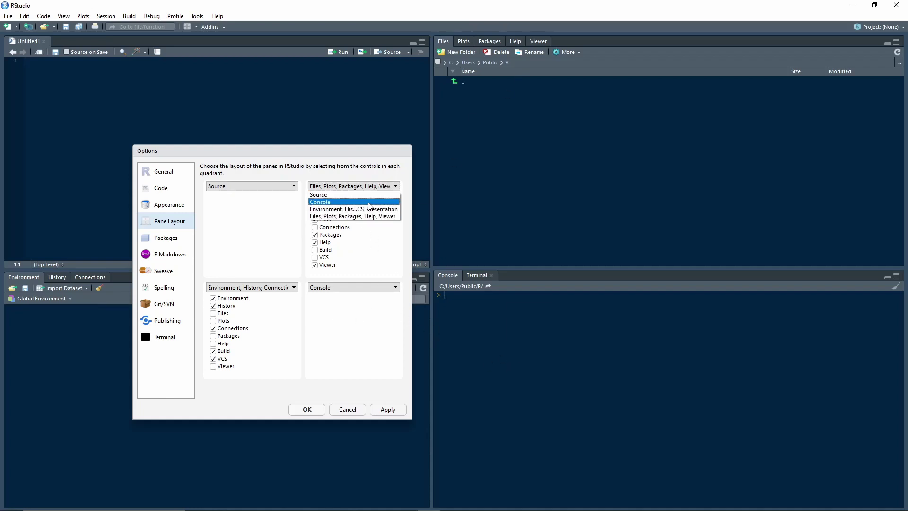
left_click(354, 202)
left_click(387, 409)
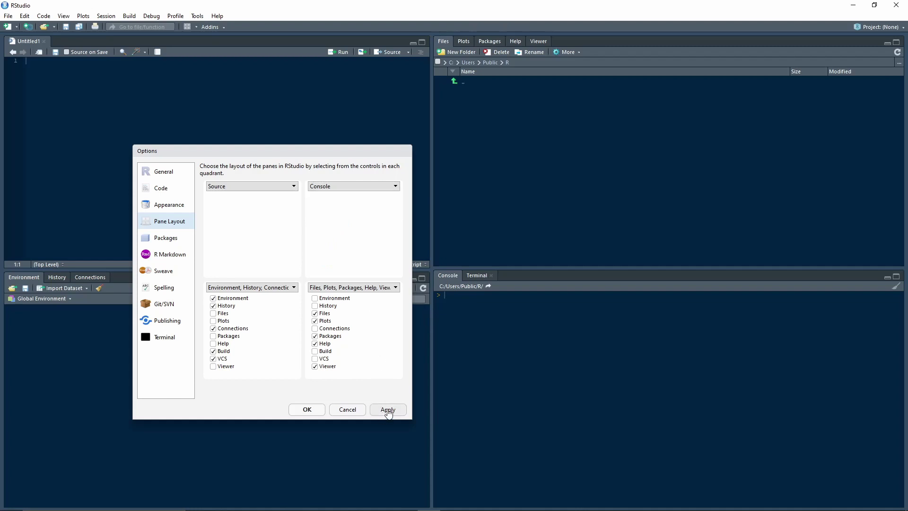
left_click(308, 410)
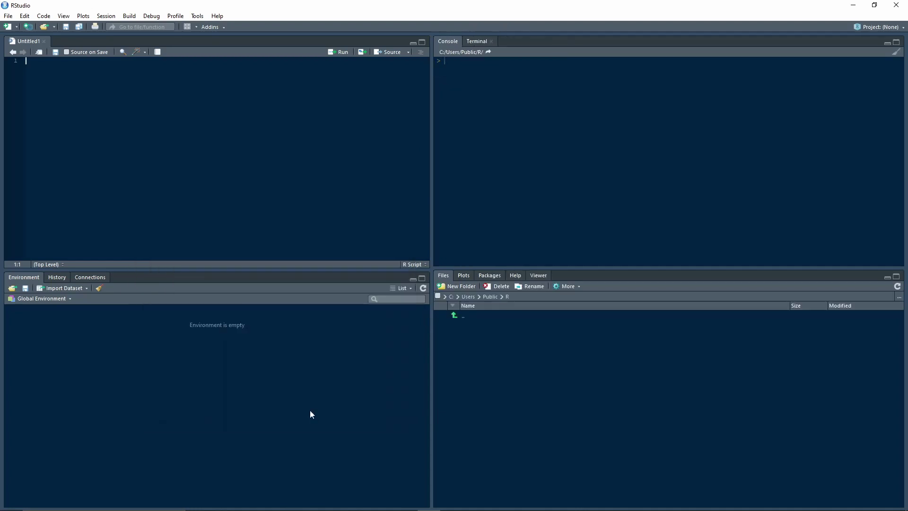